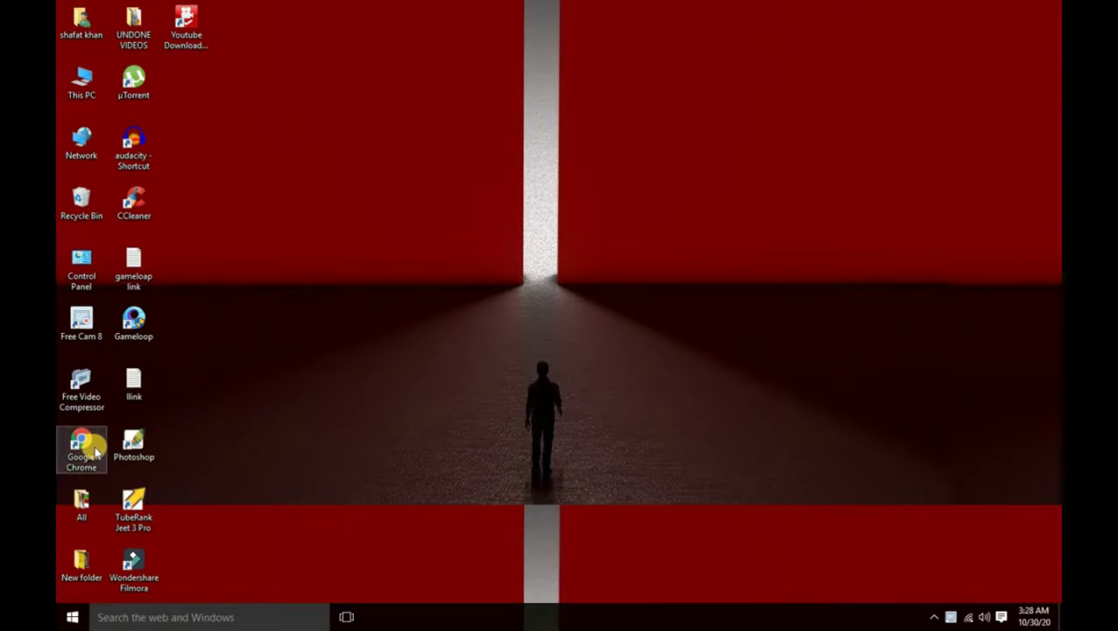
Open Google Chrome in a maximized window and go to the Google home page.
{"action": "double_click", "coordinate": [87, 449]}
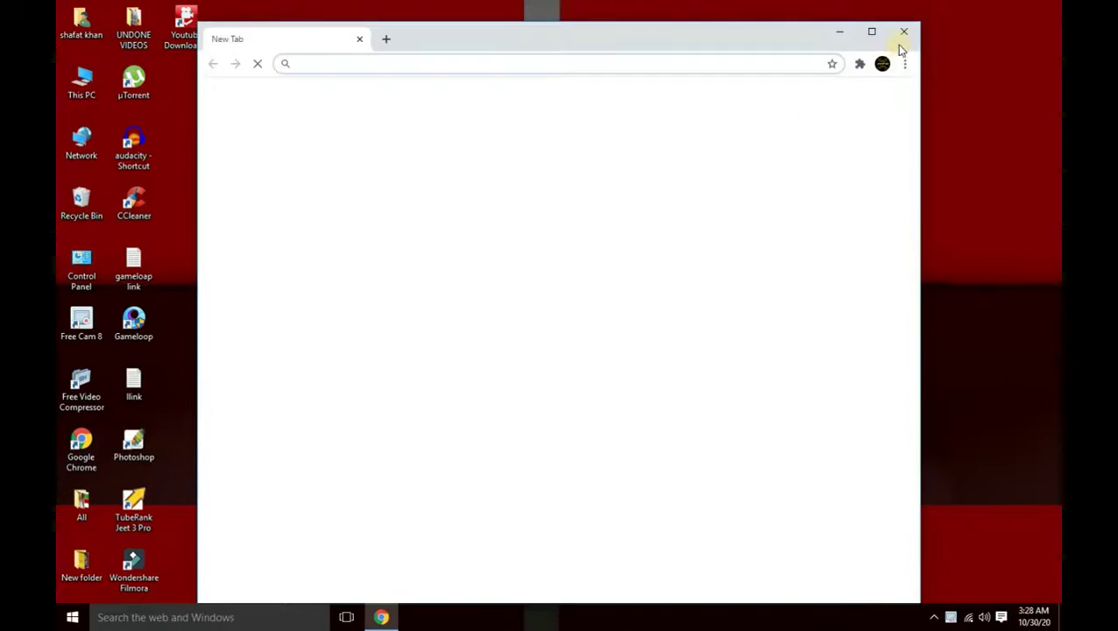
{"action": "left_click", "coordinate": [872, 33]}
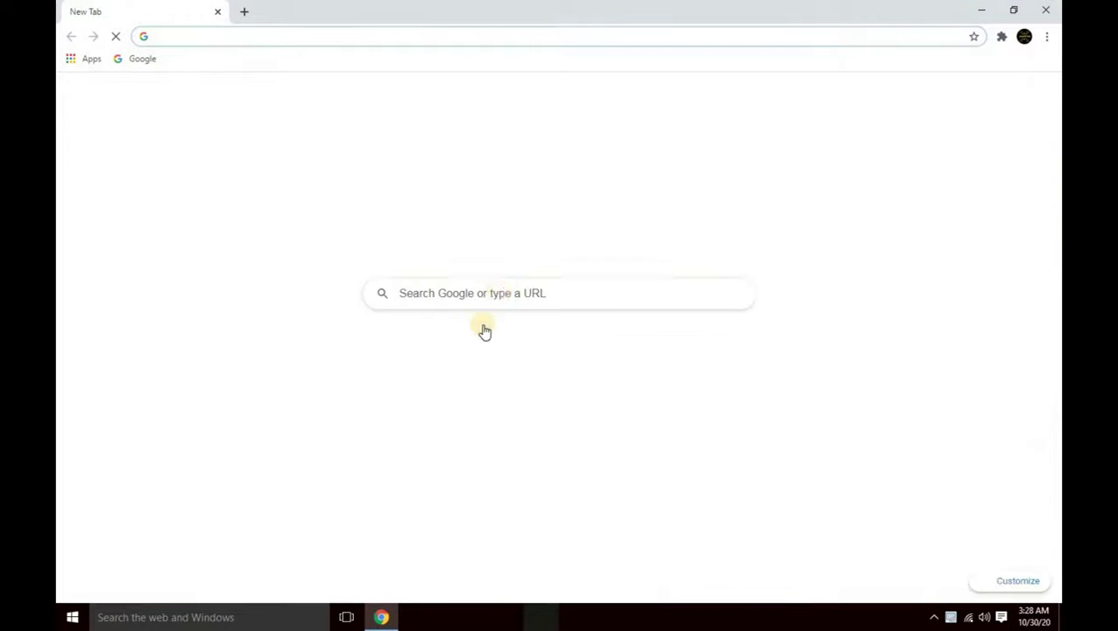
{"action": "left_click", "coordinate": [485, 366]}
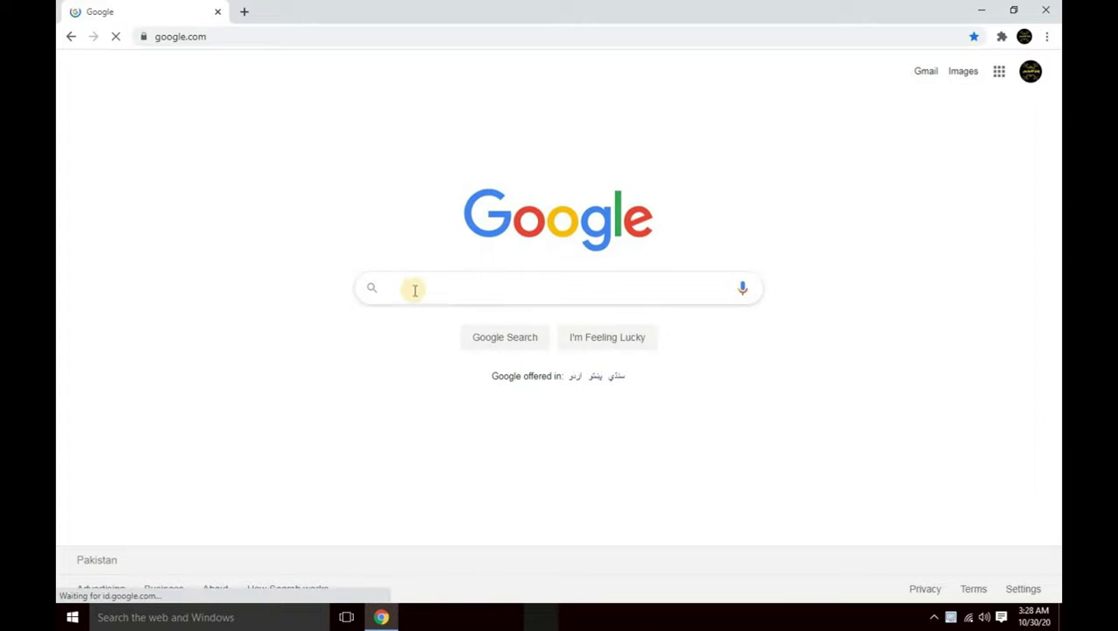
Search Google for "bluestacks for windows 10 64 bit".
{"action": "left_click", "coordinate": [423, 289]}
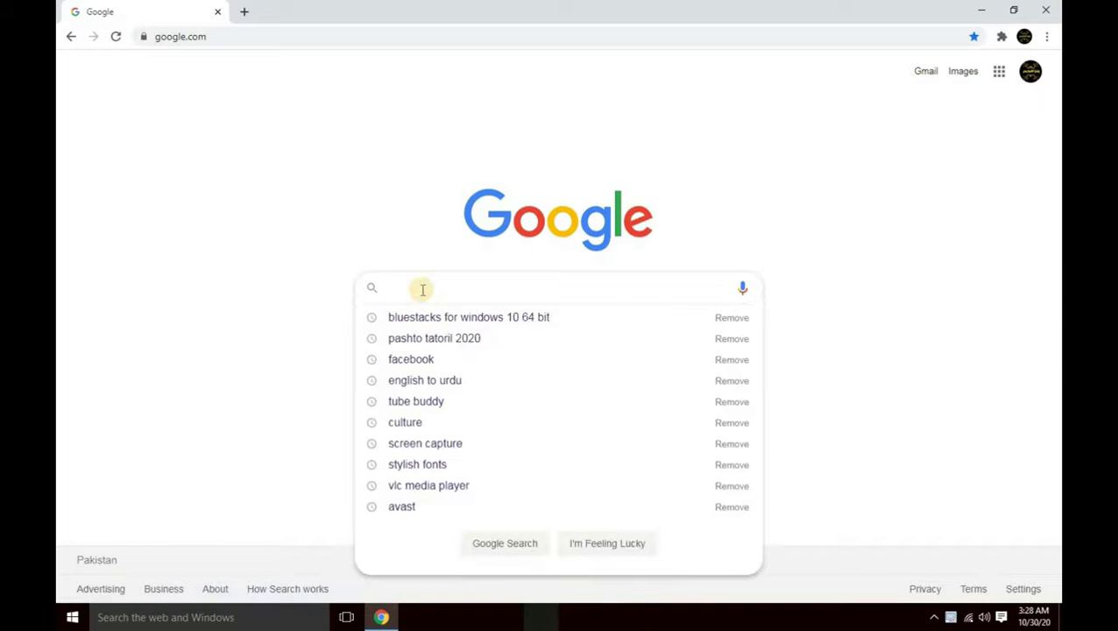
{"action": "type", "text": "b"}
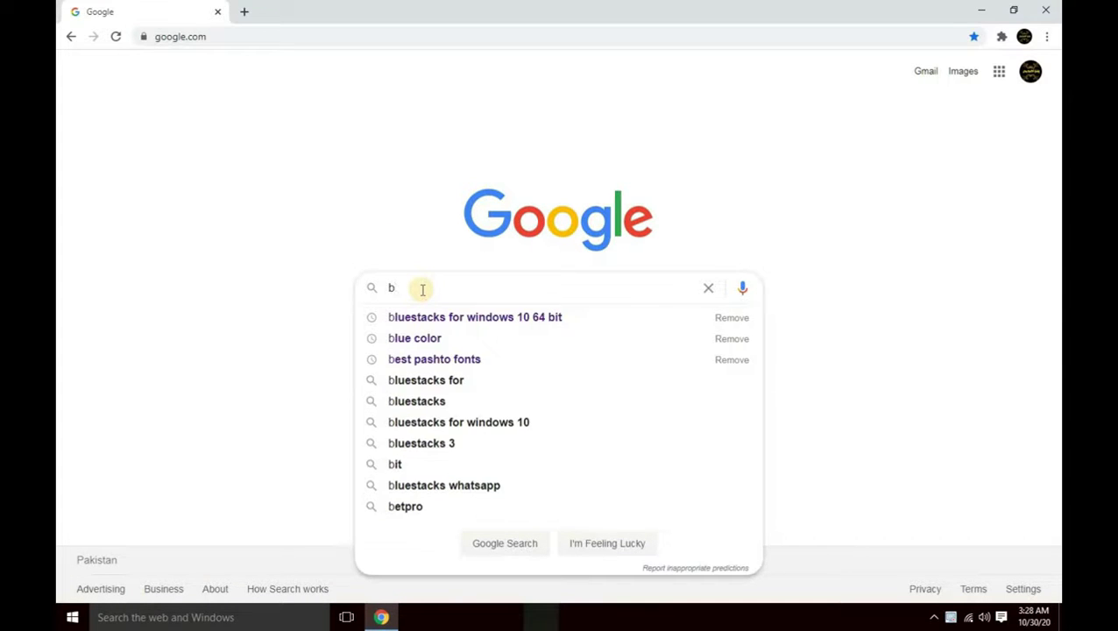
{"action": "type", "text": "lu"}
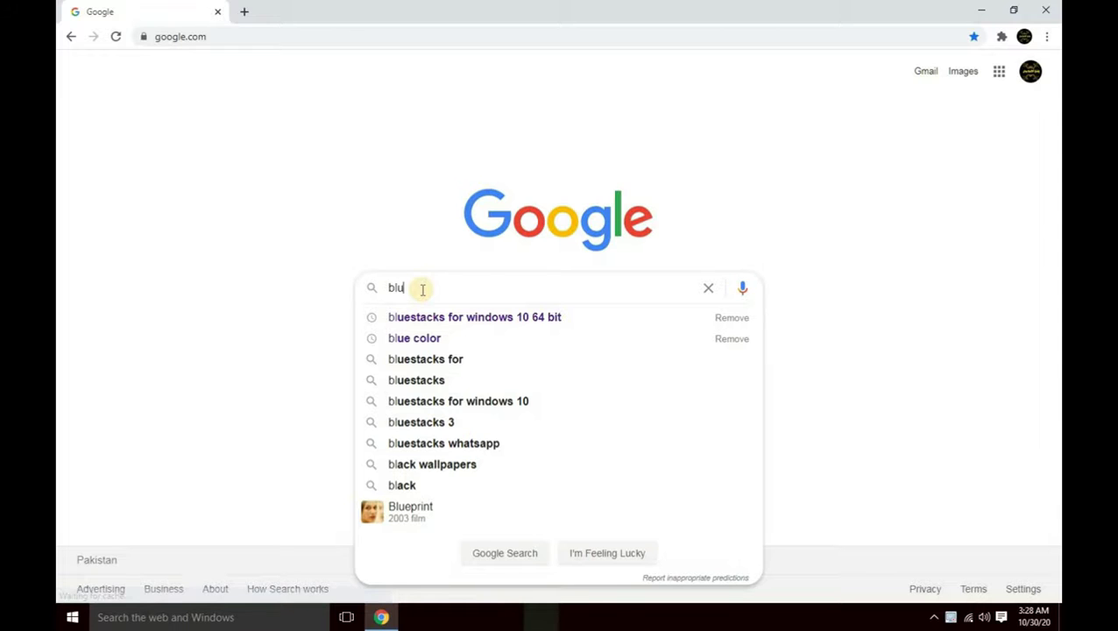
{"action": "type", "text": "es"}
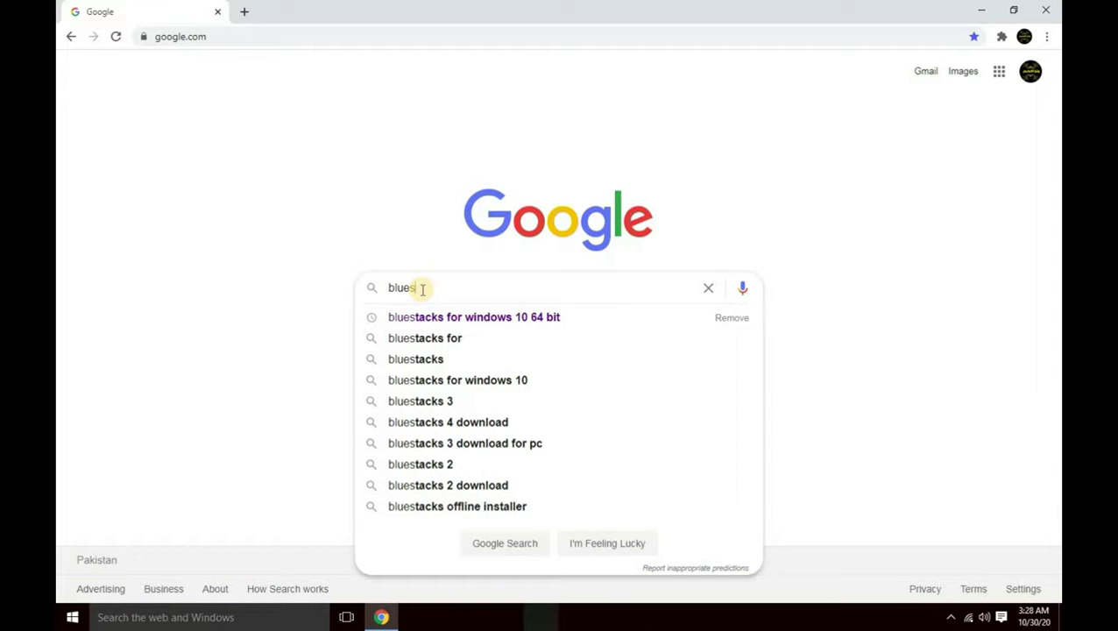
{"action": "type", "text": "ta"}
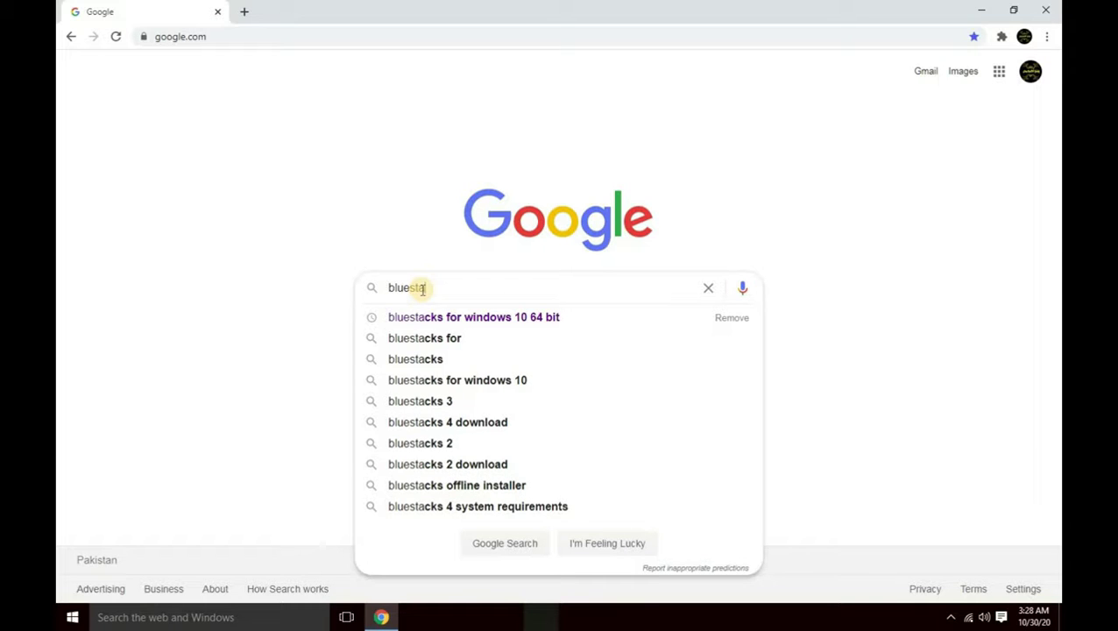
{"action": "type", "text": "cks"}
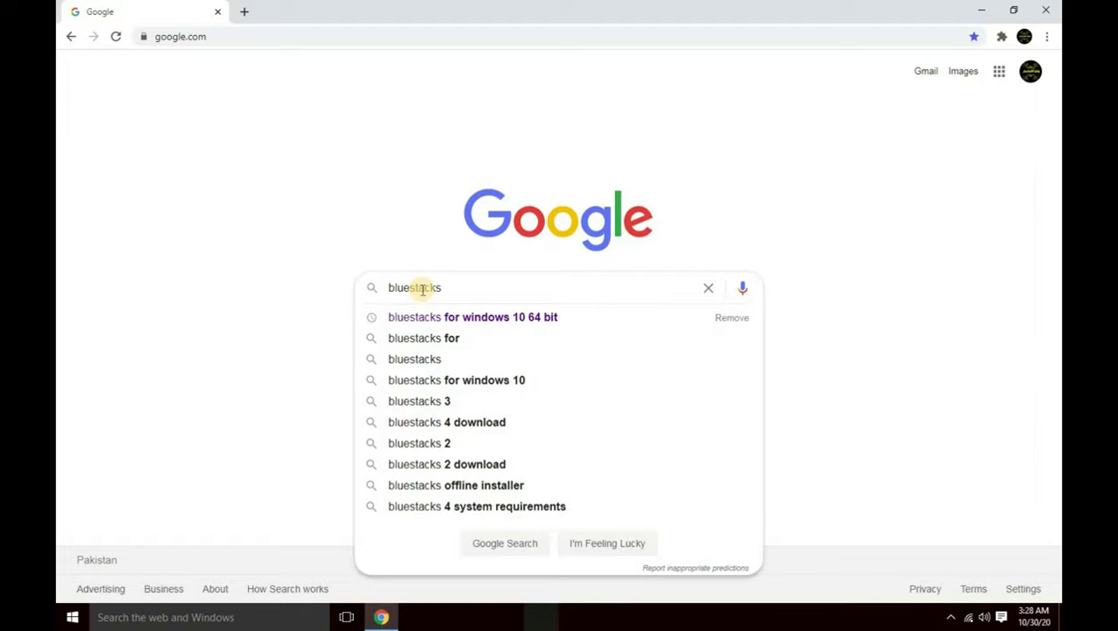
{"action": "type", "text": " fo"}
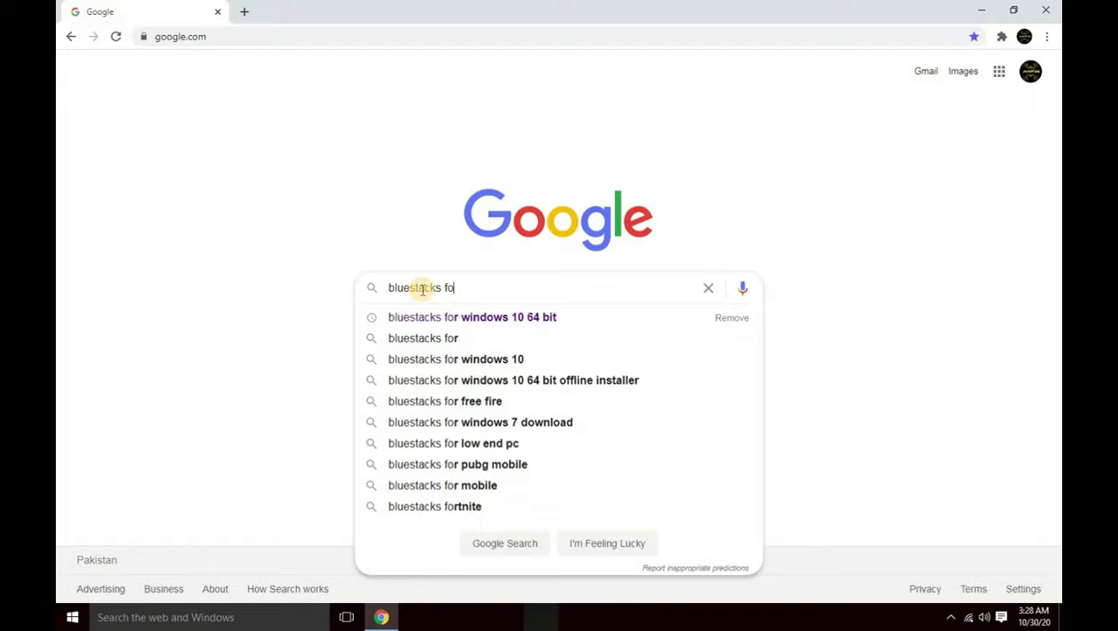
{"action": "type", "text": "r window"}
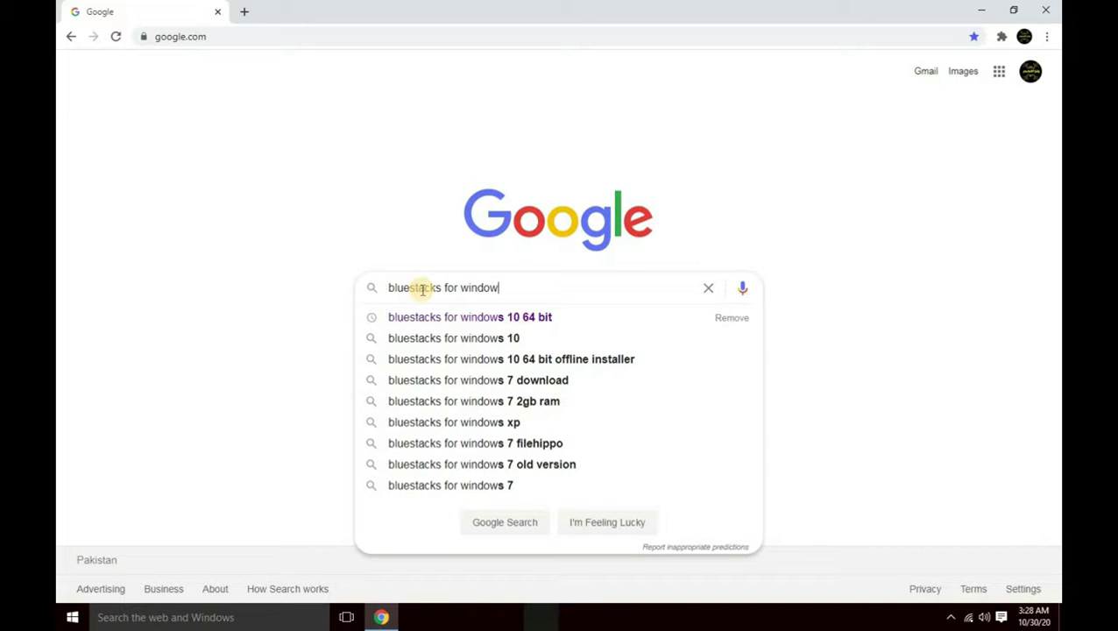
{"action": "type", "text": "s 1"}
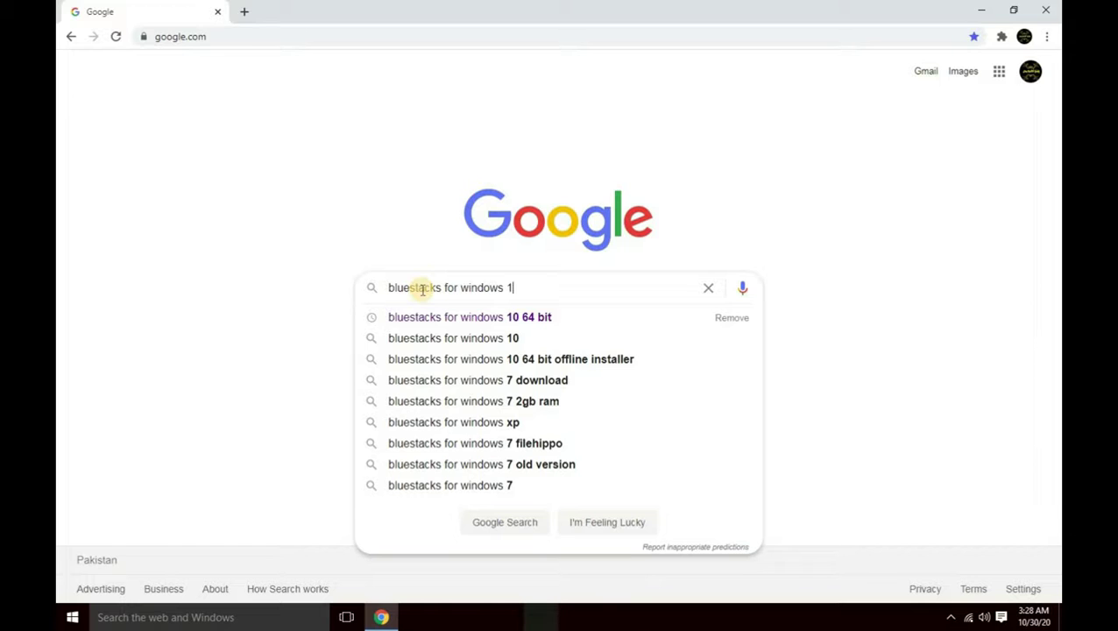
{"action": "type", "text": "0"}
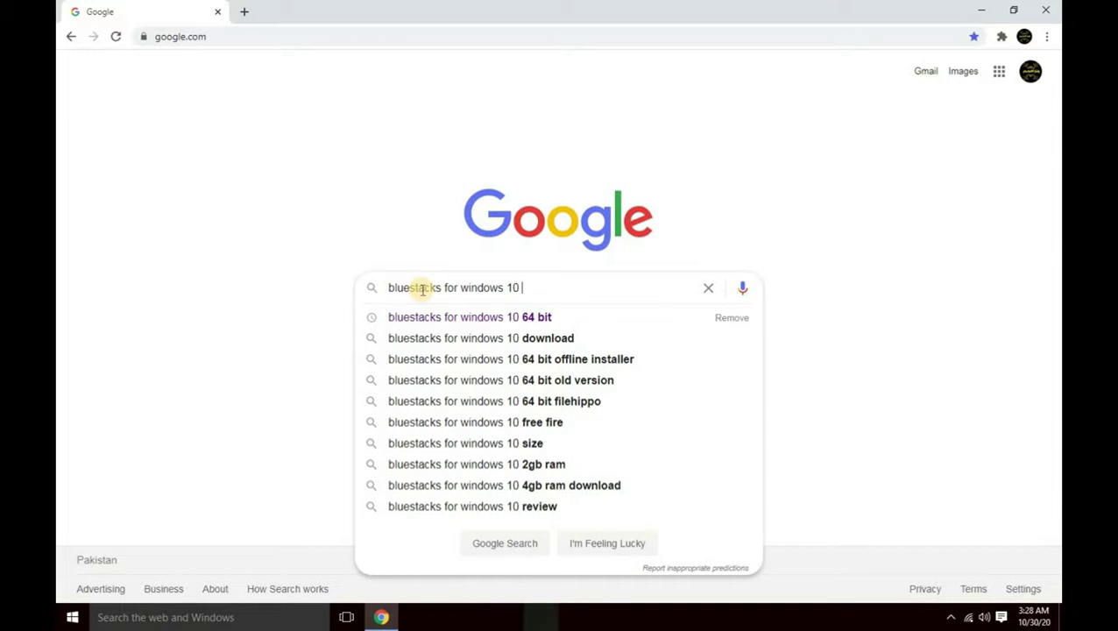
{"action": "type", "text": " 64 "}
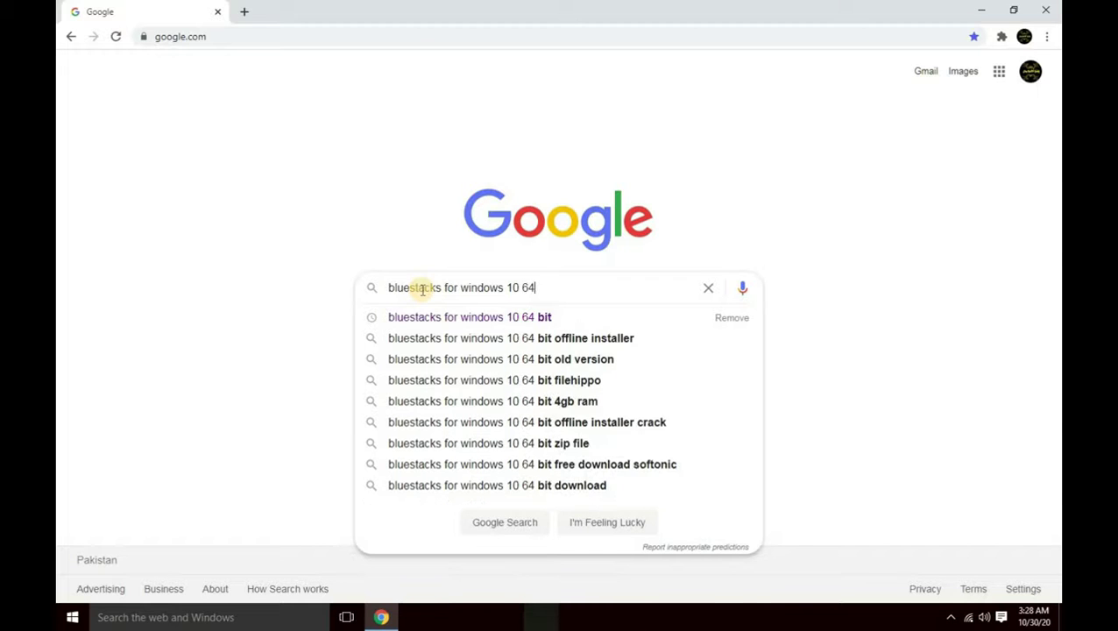
{"action": "type", "text": "b"}
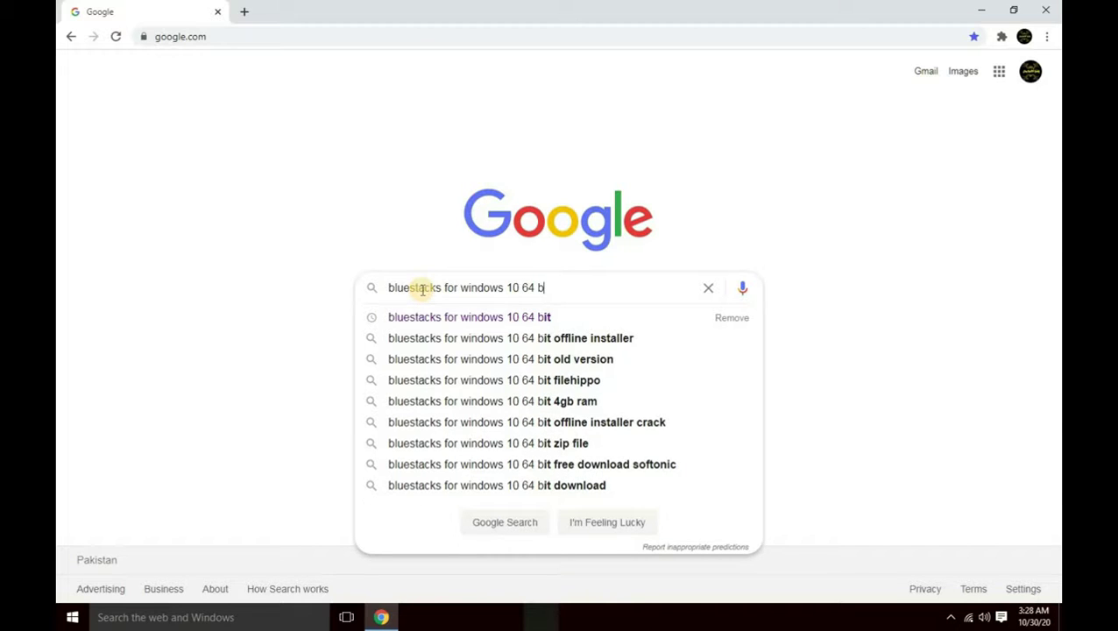
{"action": "type", "text": "it"}
{"action": "key", "text": "Return"}
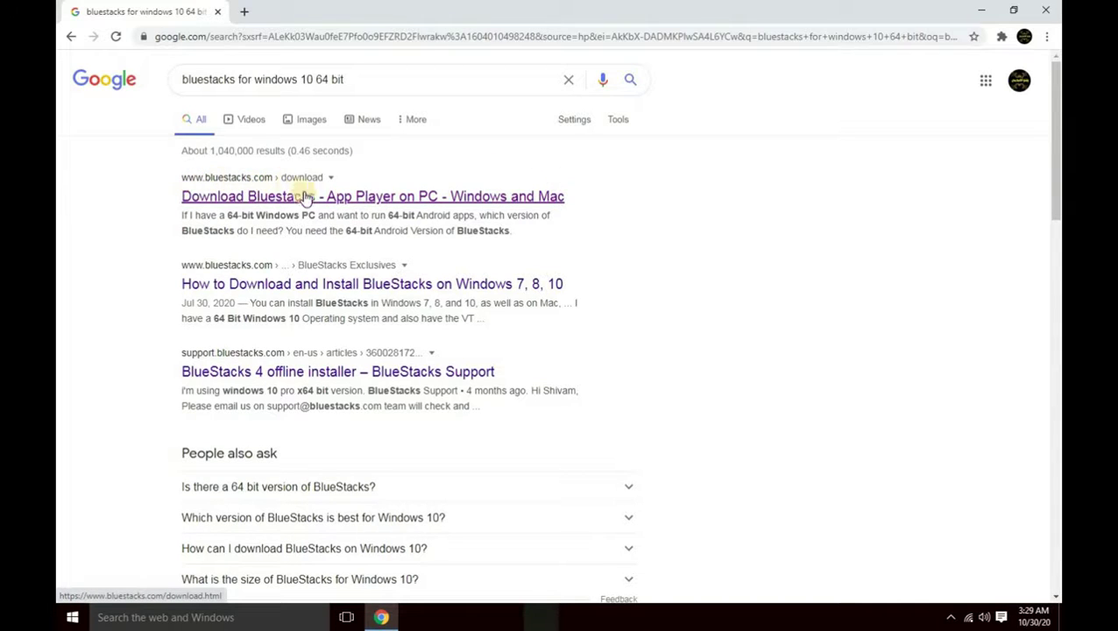
Open the official BlueStacks download page from the results and download the Windows 64 bit installer.
{"action": "left_click", "coordinate": [332, 201]}
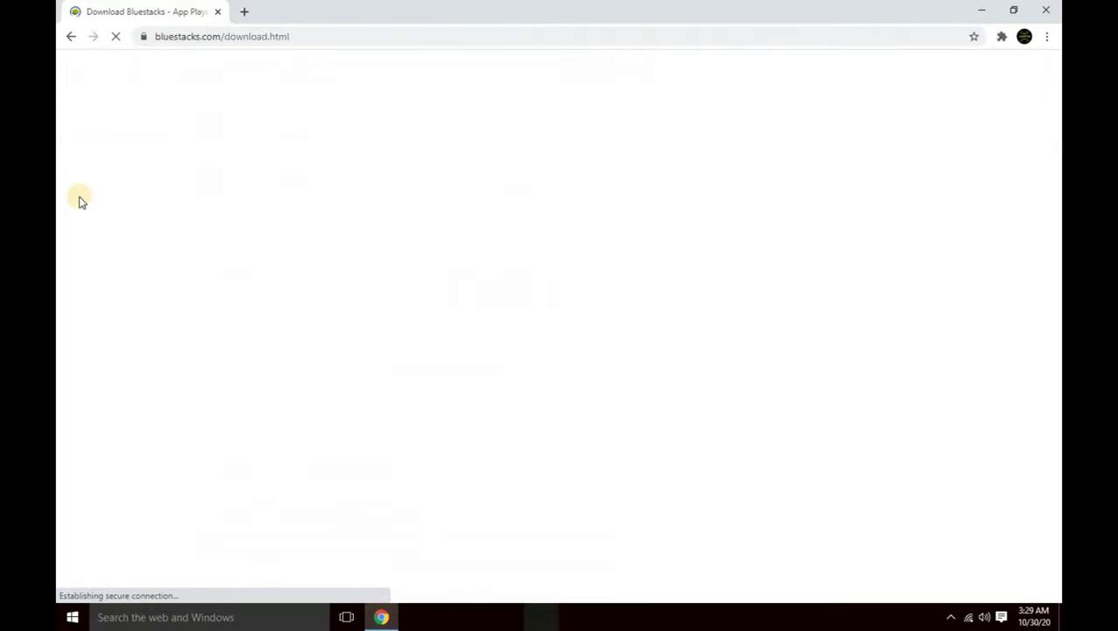
{"action": "scroll", "coordinate": [105, 224], "scroll_direction": "down", "scroll_amount": 3}
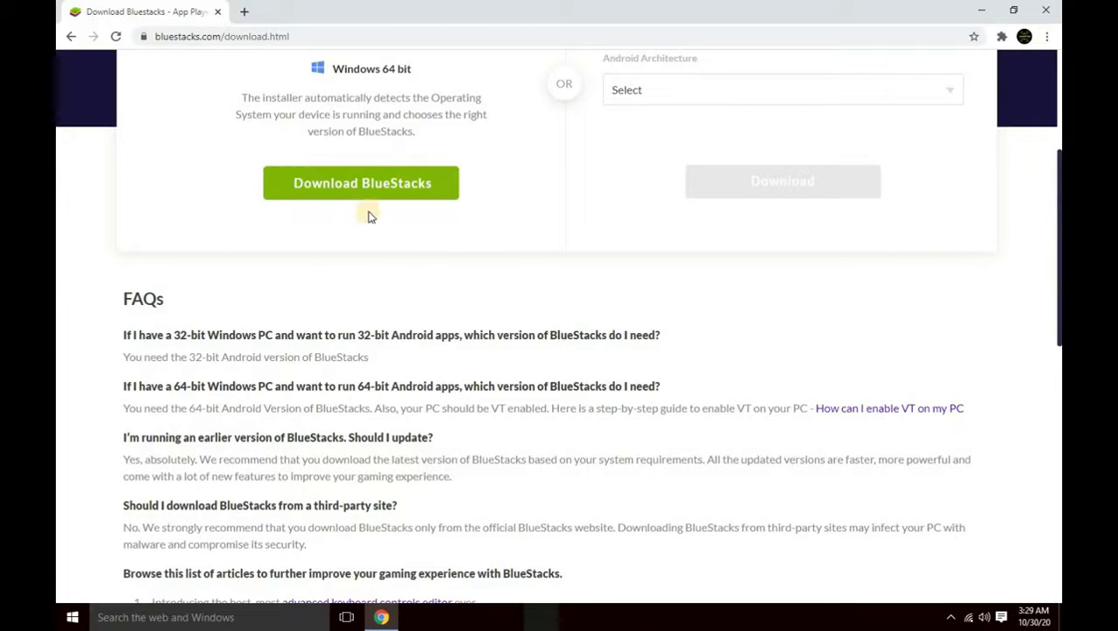
{"action": "scroll", "coordinate": [315, 282], "scroll_direction": "up", "scroll_amount": 1}
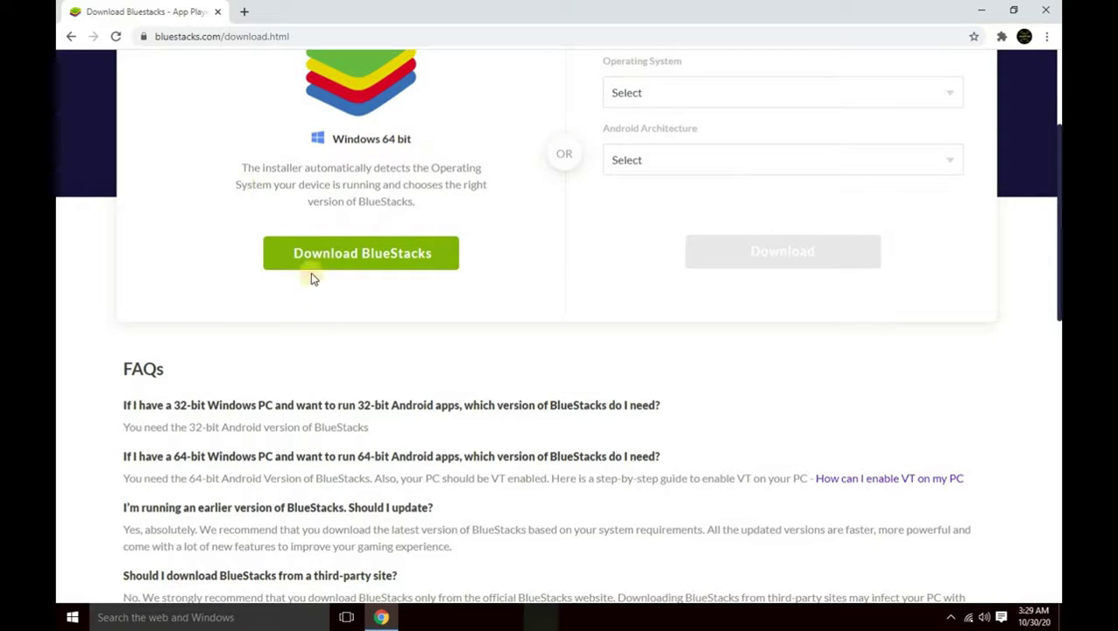
{"action": "left_click", "coordinate": [344, 253]}
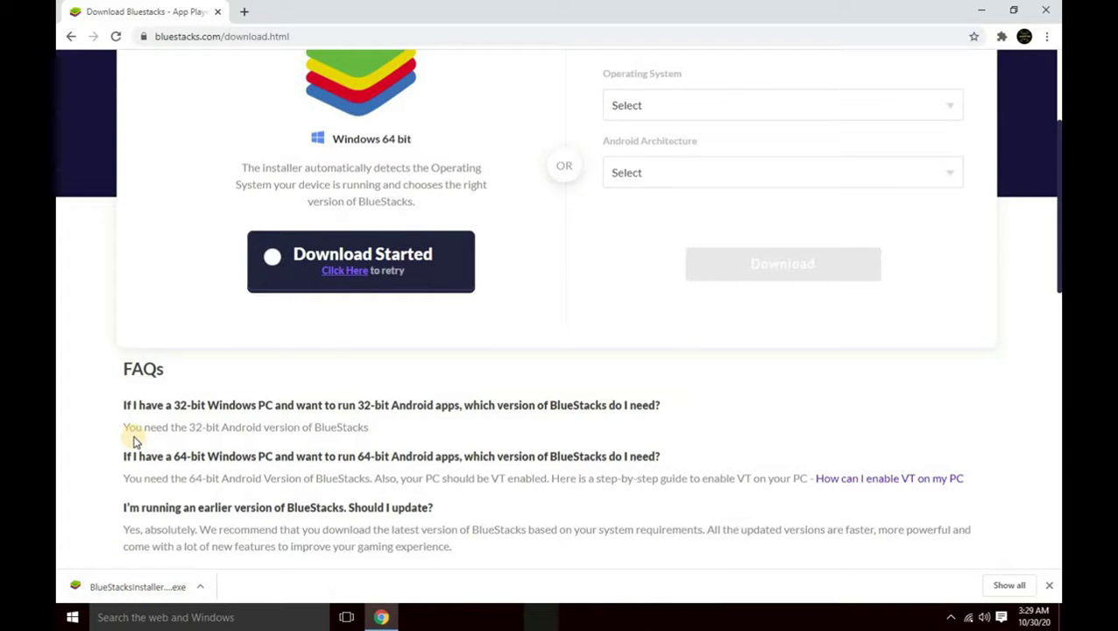
Run the downloaded BlueStacks installer, close the browser and install BlueStacks 4 with the default options.
{"action": "left_click", "coordinate": [151, 593]}
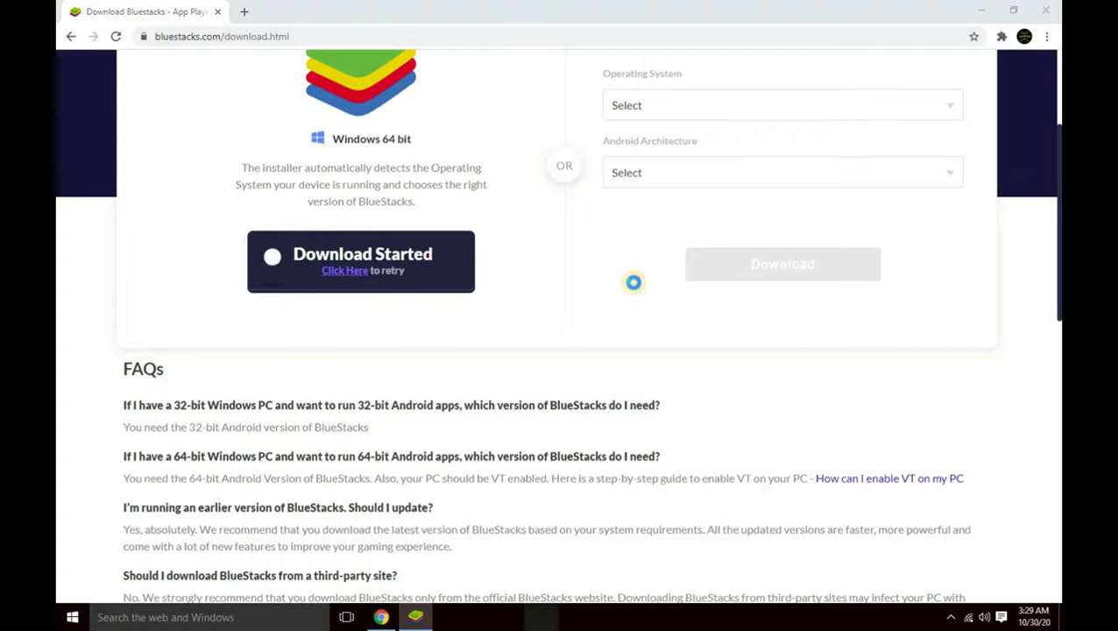
{"action": "left_click", "coordinate": [1050, 9]}
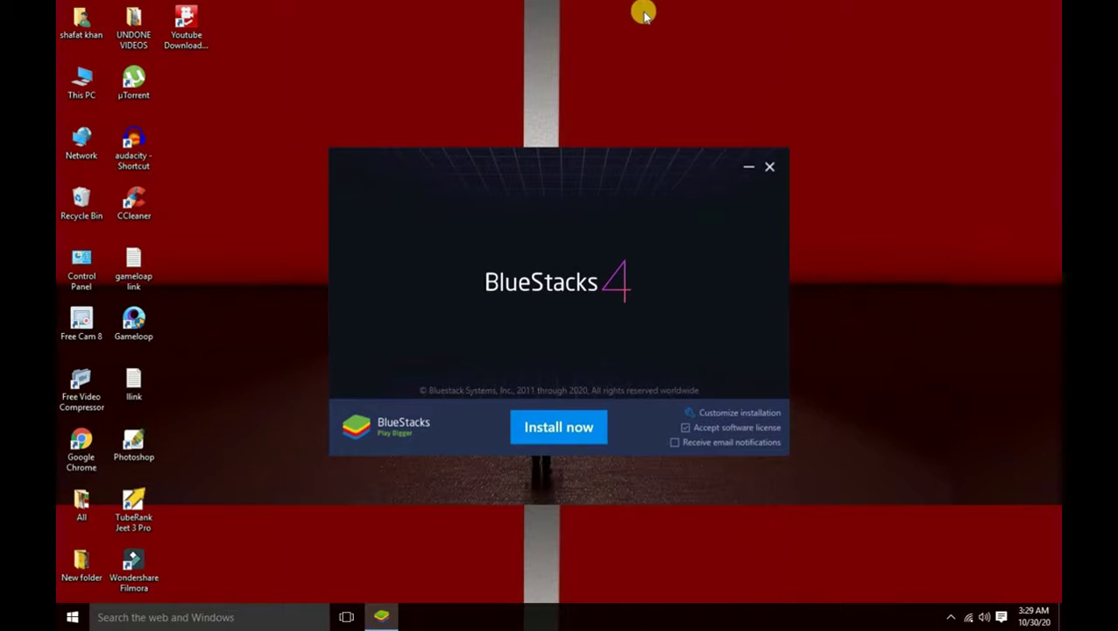
{"action": "left_click", "coordinate": [560, 437]}
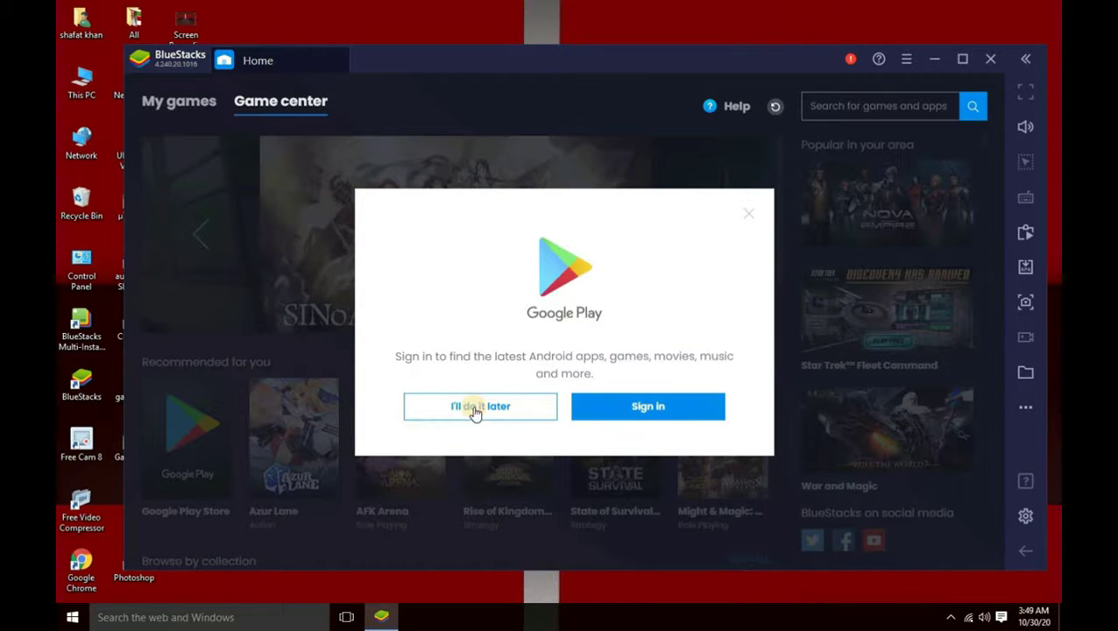
Start the Google Play sign-in in BlueStacks and submit the Google account's e-mail address.
{"action": "left_click", "coordinate": [629, 412]}
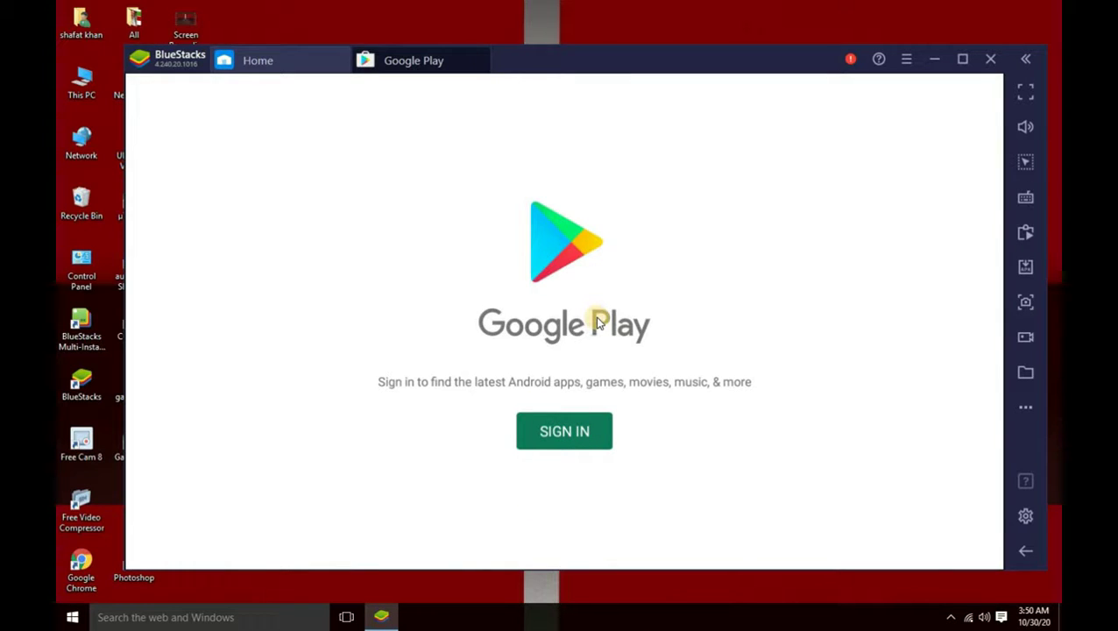
{"action": "left_click", "coordinate": [551, 430]}
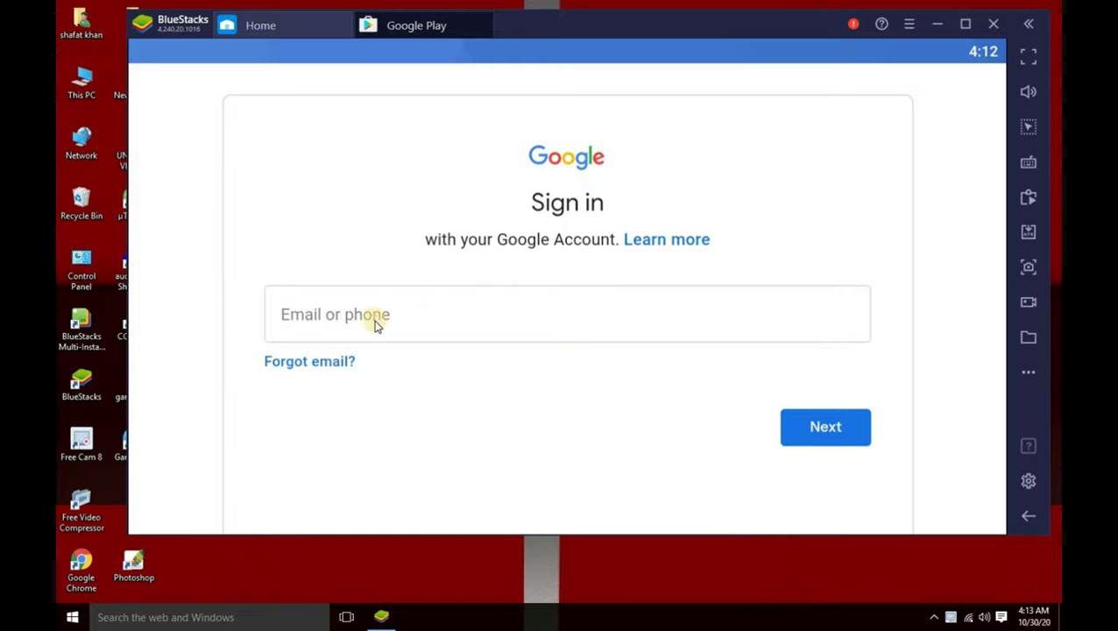
{"action": "left_click", "coordinate": [389, 321]}
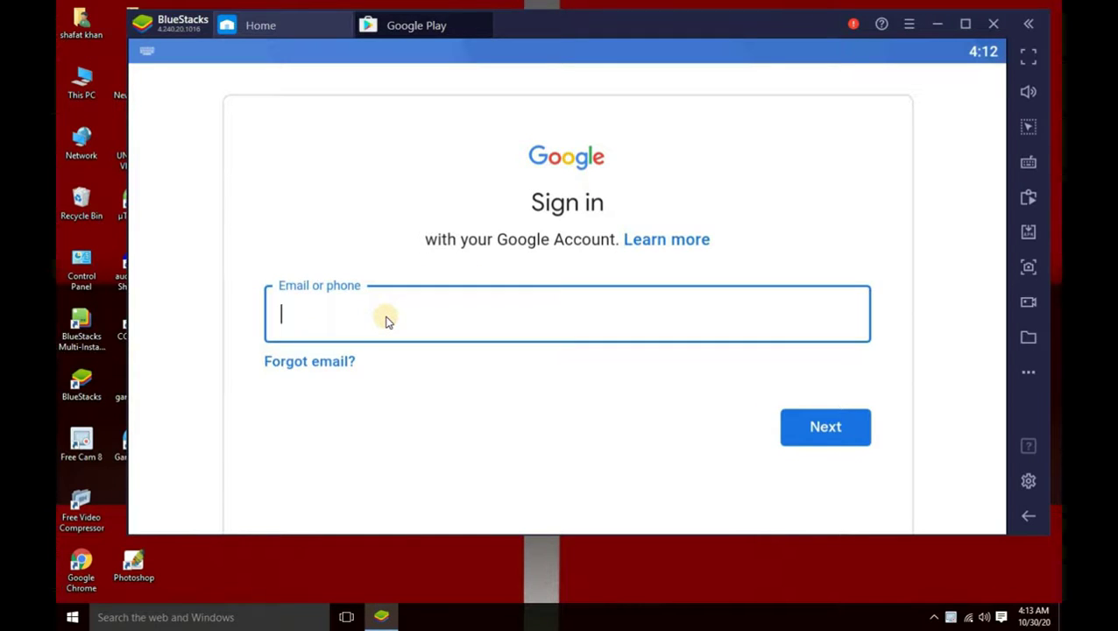
{"action": "key", "text": "ctrl+v"}
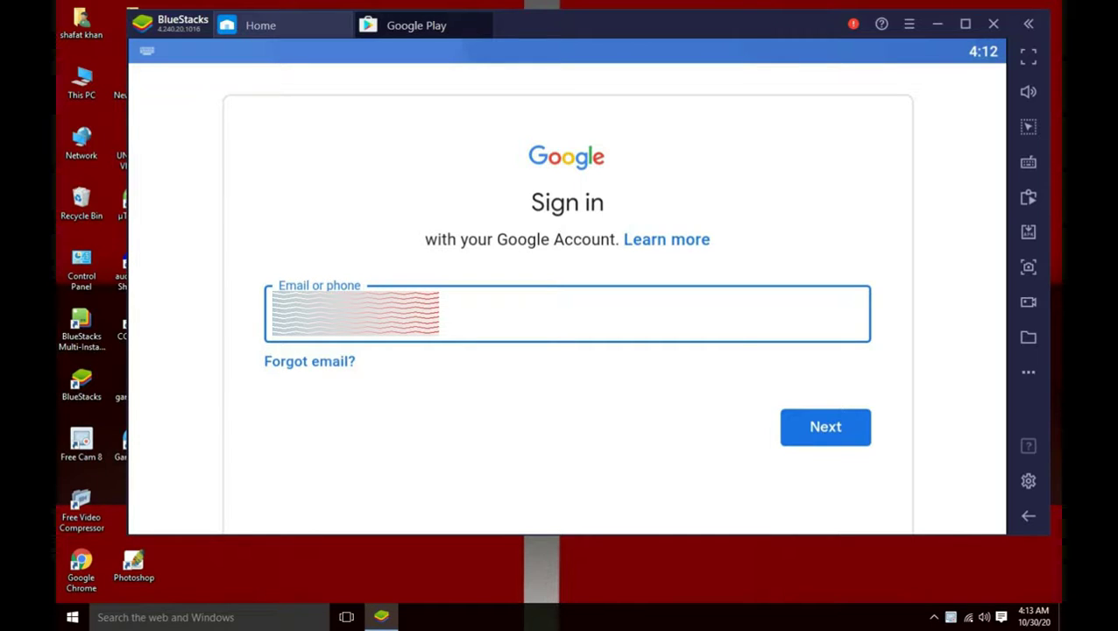
{"action": "type", "text": ".com"}
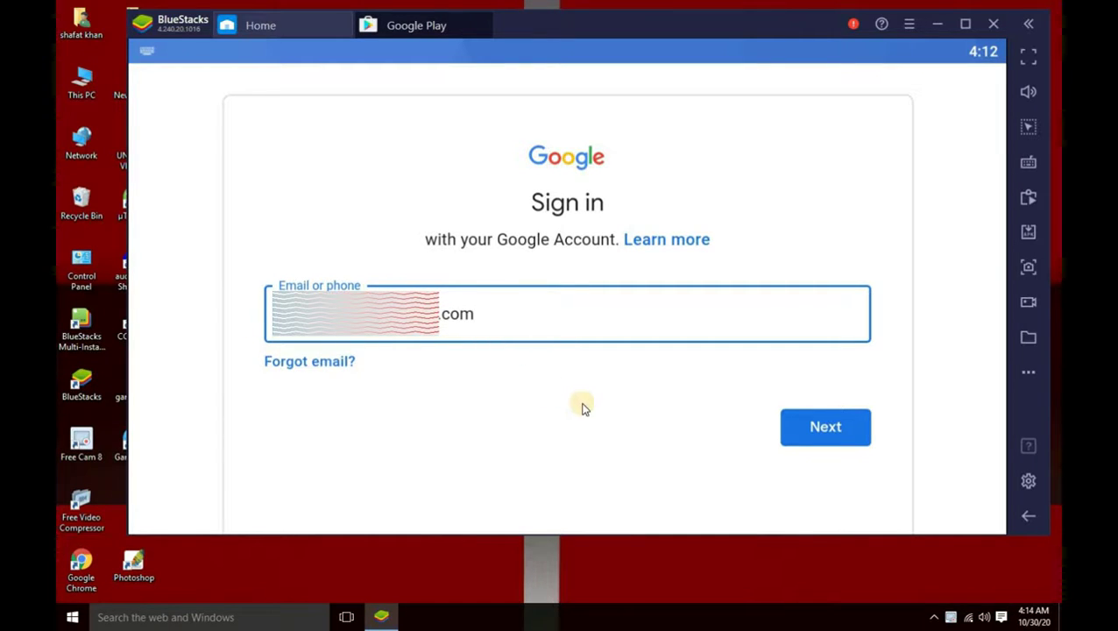
{"action": "left_click", "coordinate": [833, 442]}
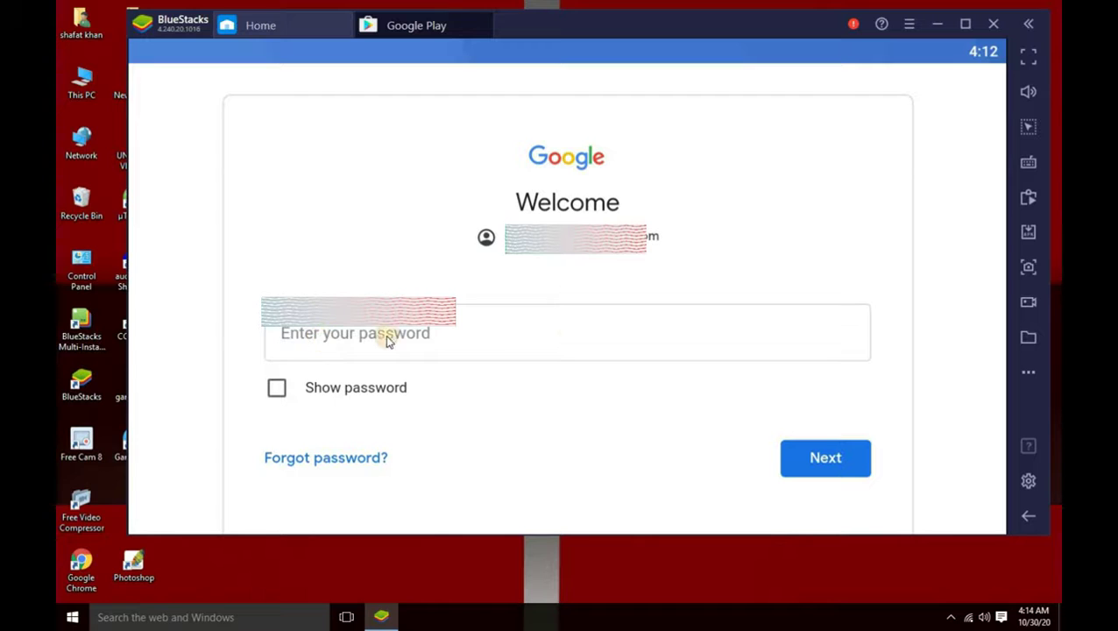
Enter and submit the Google account password, and agree to the Google Terms of Service.
{"action": "left_click", "coordinate": [551, 343]}
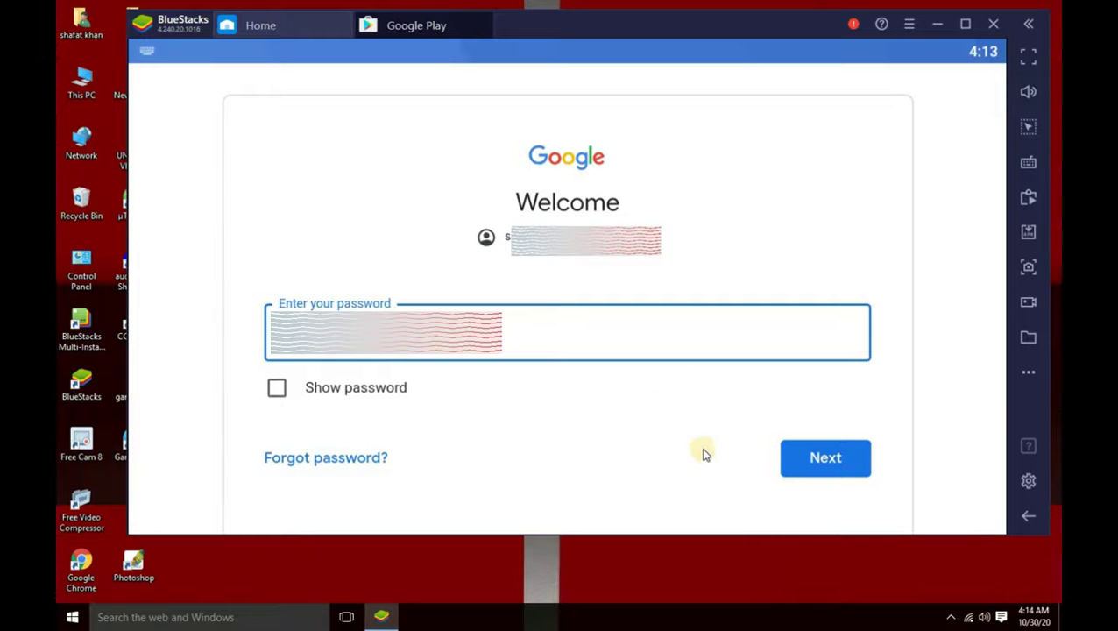
{"action": "left_click", "coordinate": [815, 462]}
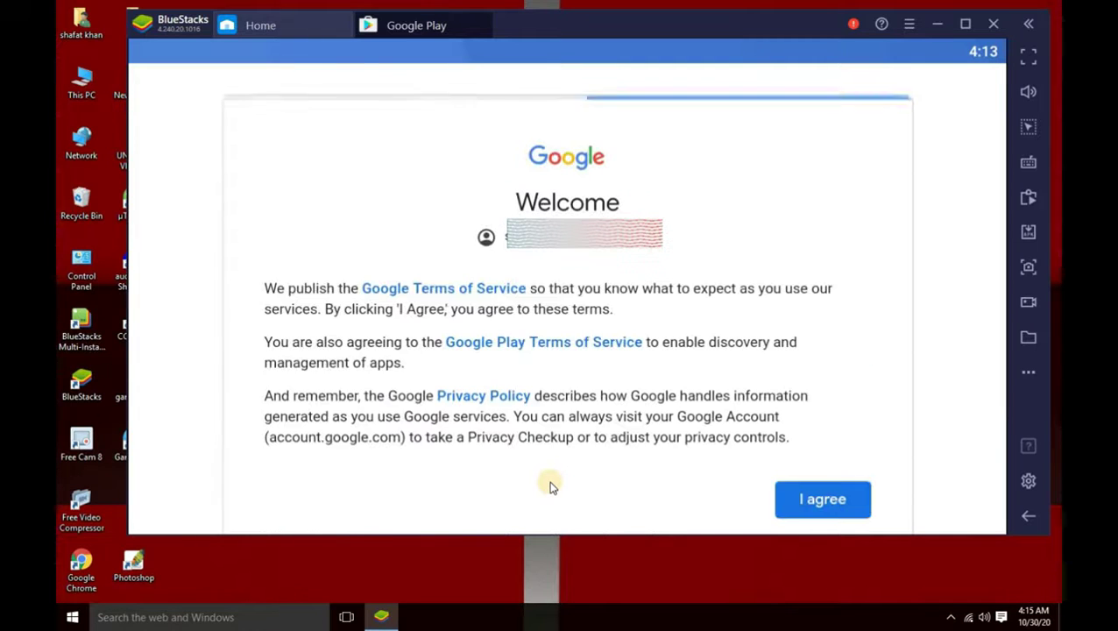
{"action": "left_click", "coordinate": [822, 494]}
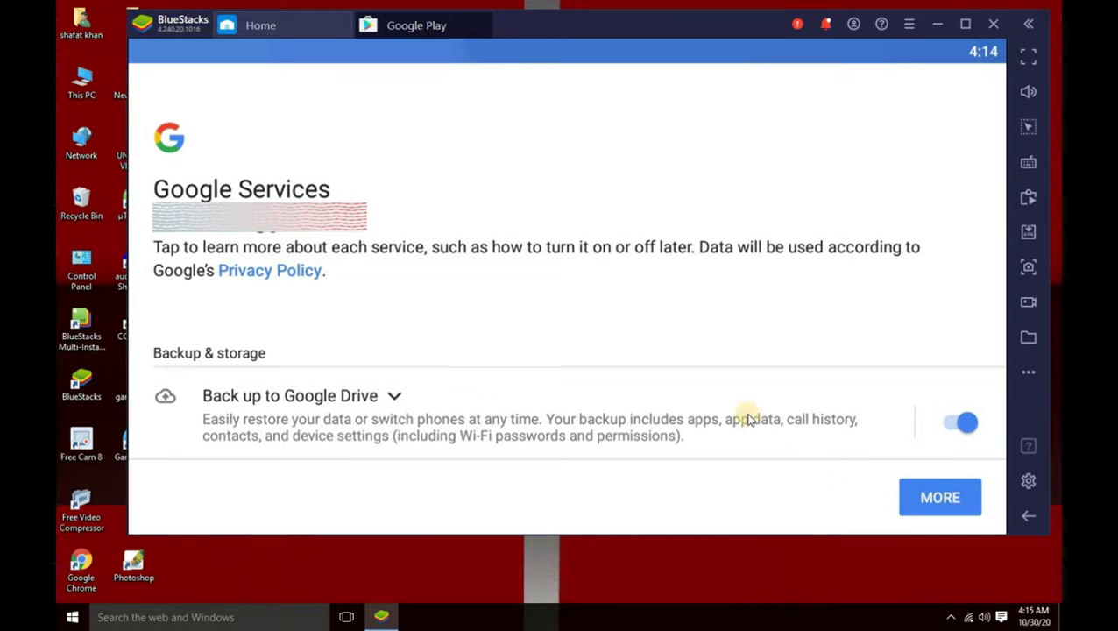
Accept the Google Services settings with Back up to Google Drive left on.
{"action": "scroll", "coordinate": [906, 380], "scroll_direction": "down", "scroll_amount": 1}
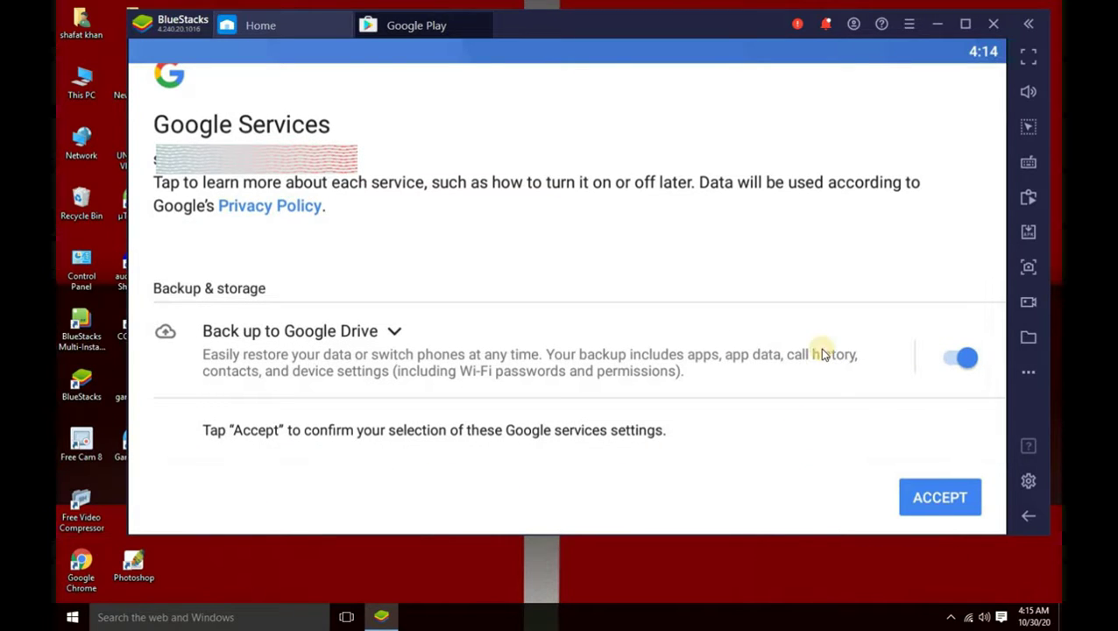
{"action": "left_click", "coordinate": [937, 497]}
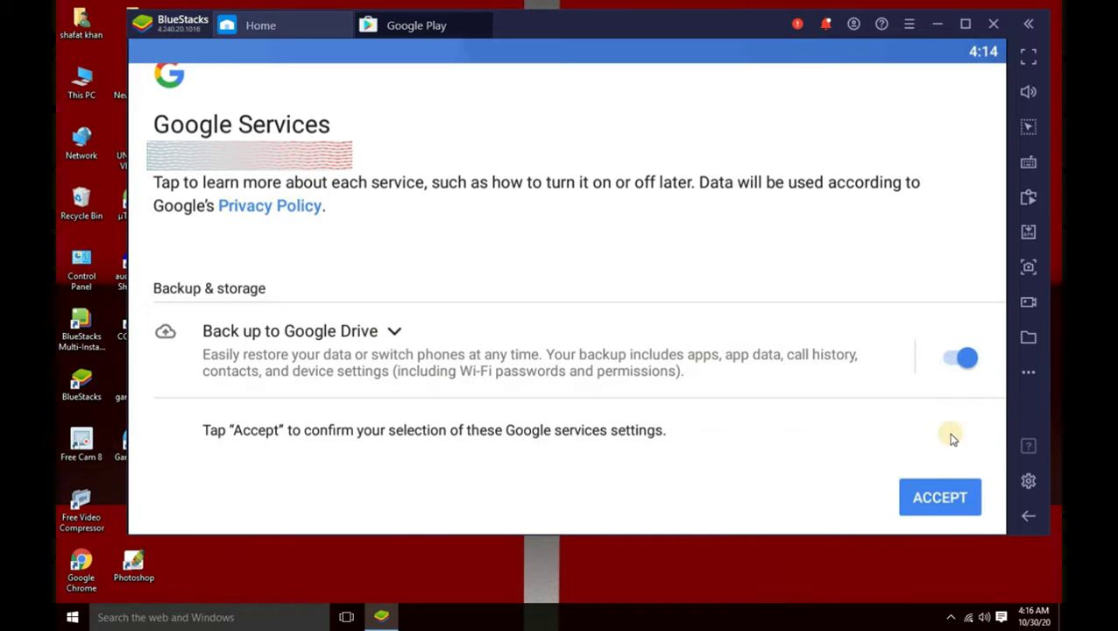
{"action": "left_click", "coordinate": [940, 498]}
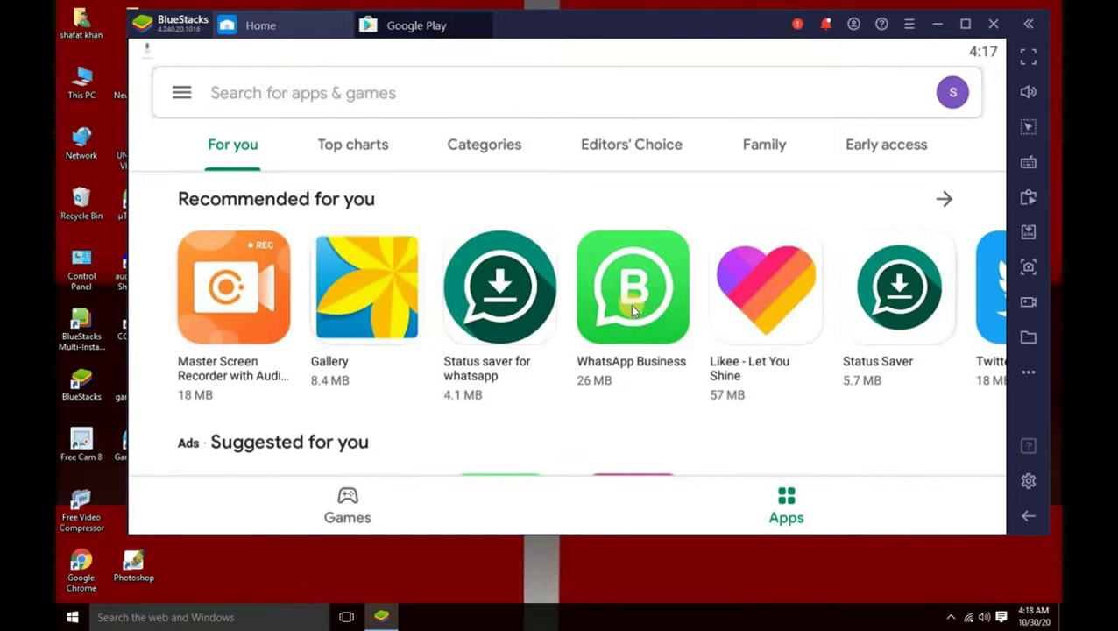
{"action": "scroll", "coordinate": [631, 307], "scroll_direction": "down", "scroll_amount": 4}
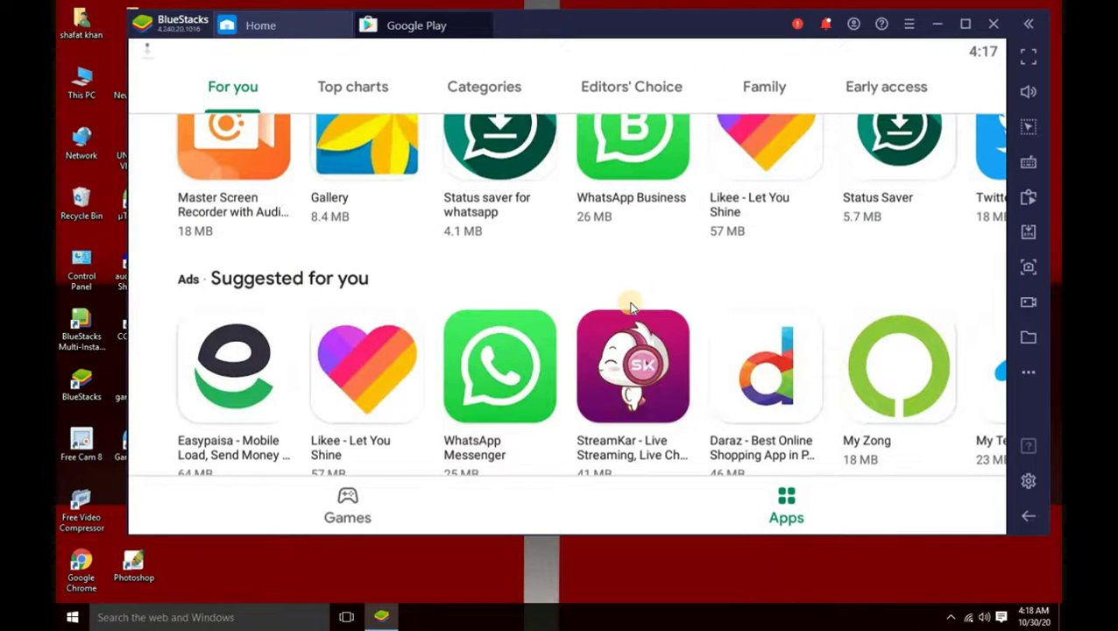
{"action": "scroll", "coordinate": [629, 304], "scroll_direction": "up", "scroll_amount": 4}
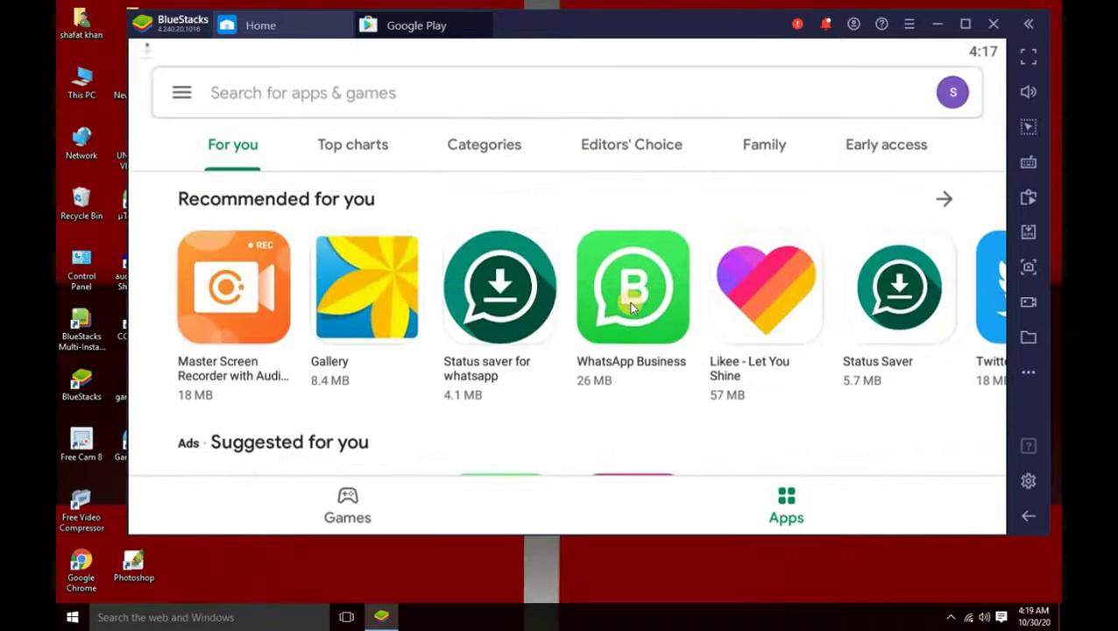